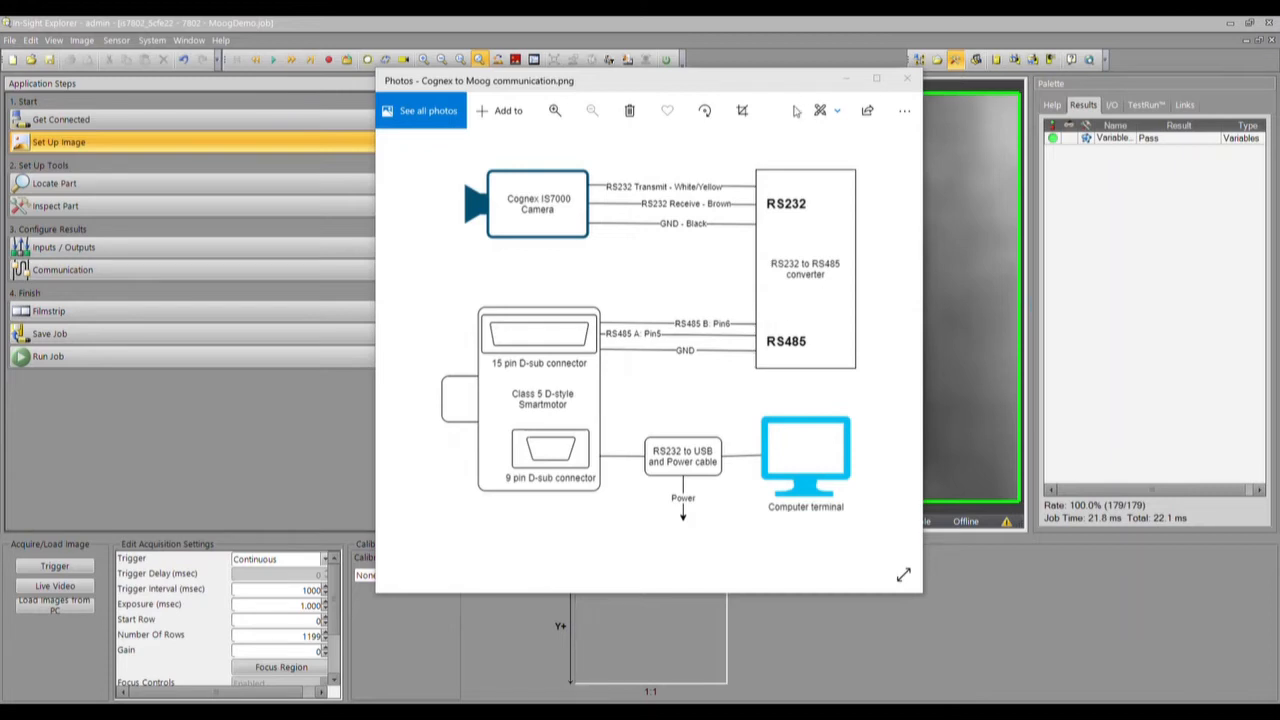
Move the wiring diagram out of view and review the image acquisition settings and the integrated light settings
drag(789, 85, 0, 258)
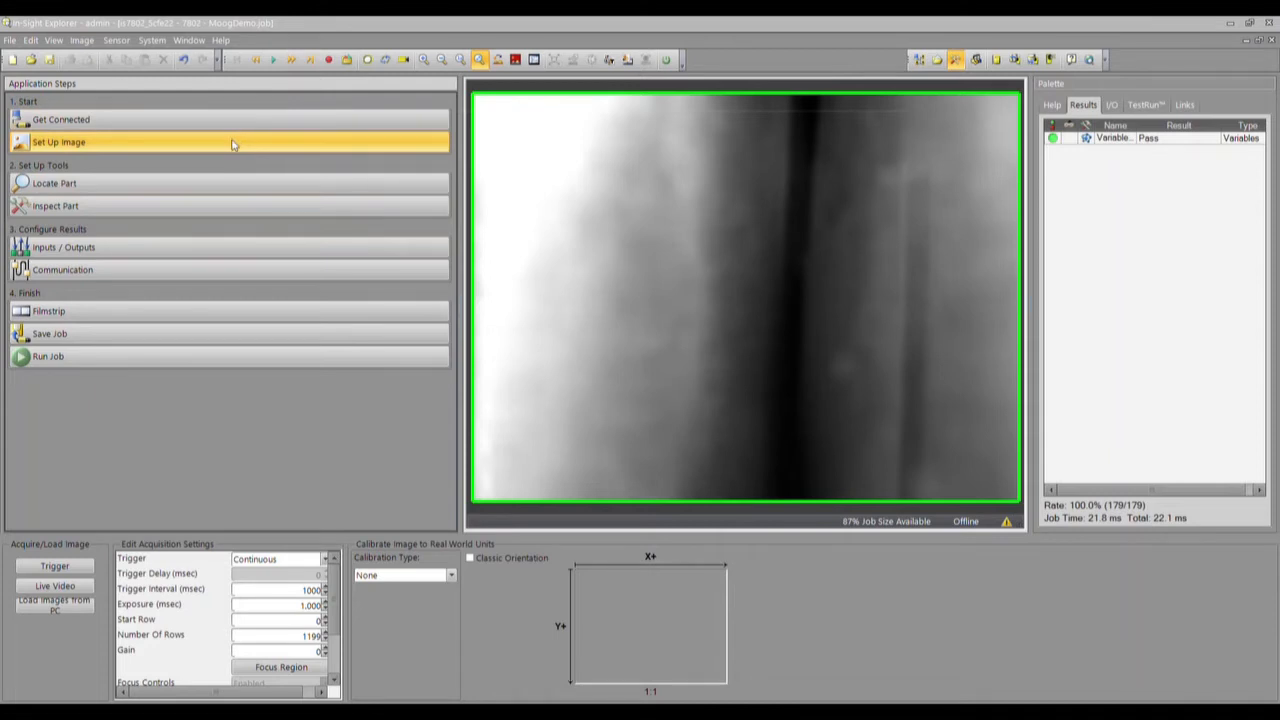
double_click(304, 590)
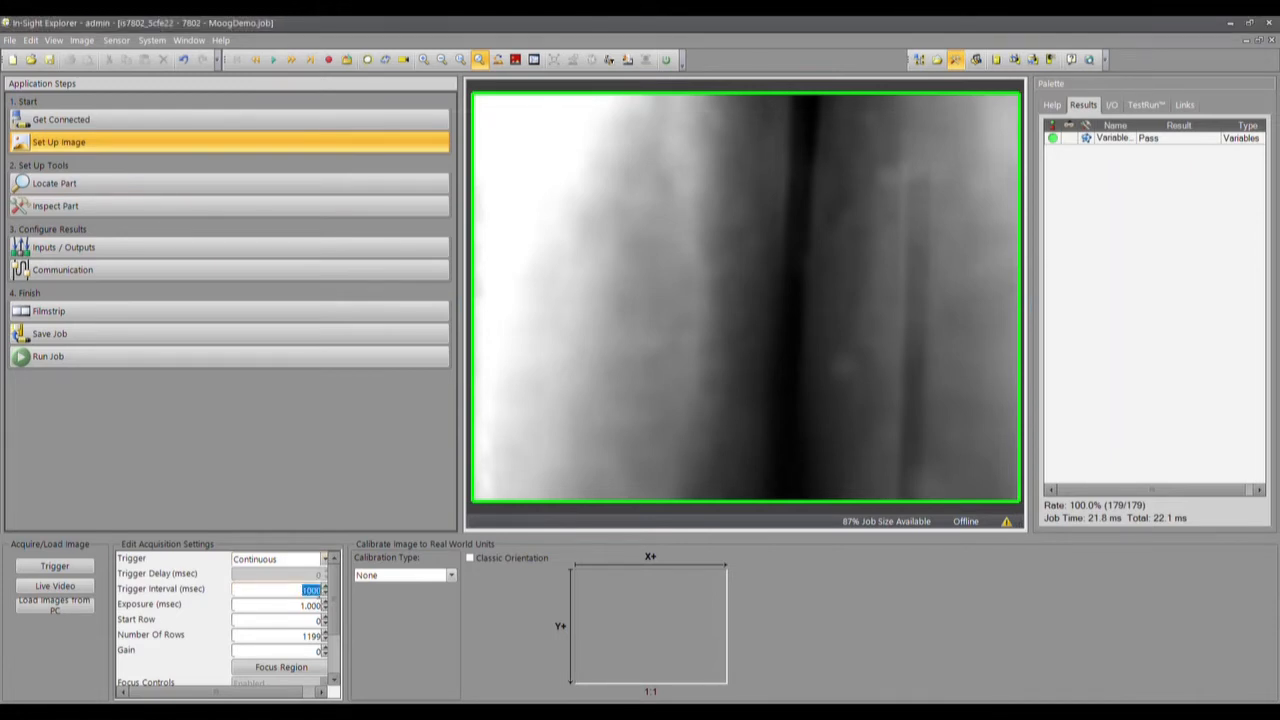
scroll(300, 683, down, 3)
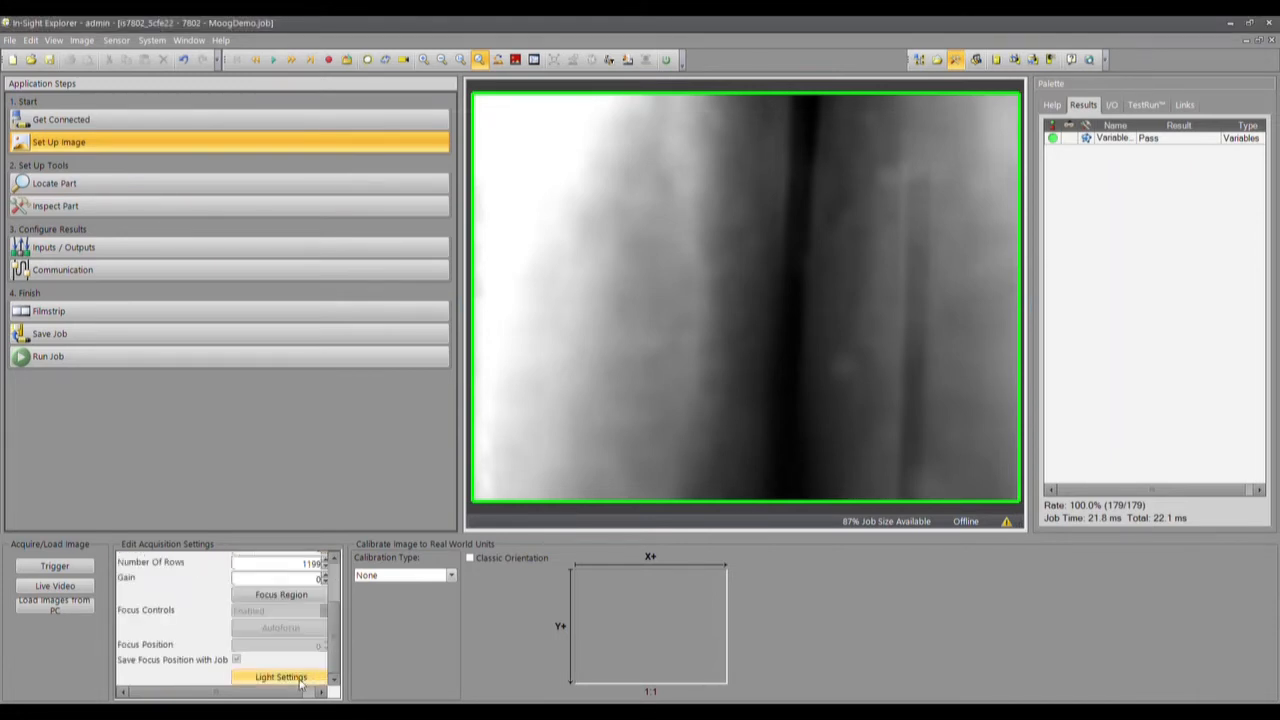
click(281, 677)
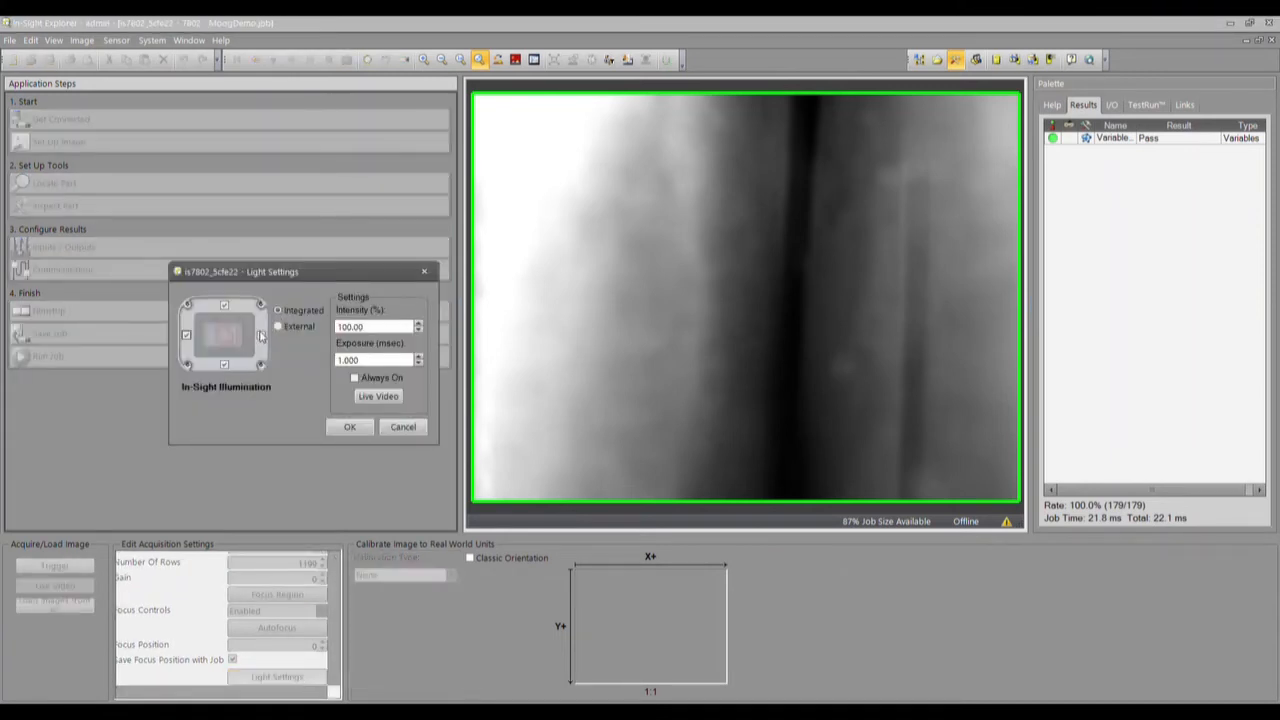
click(350, 427)
scroll(331, 631, up, 3)
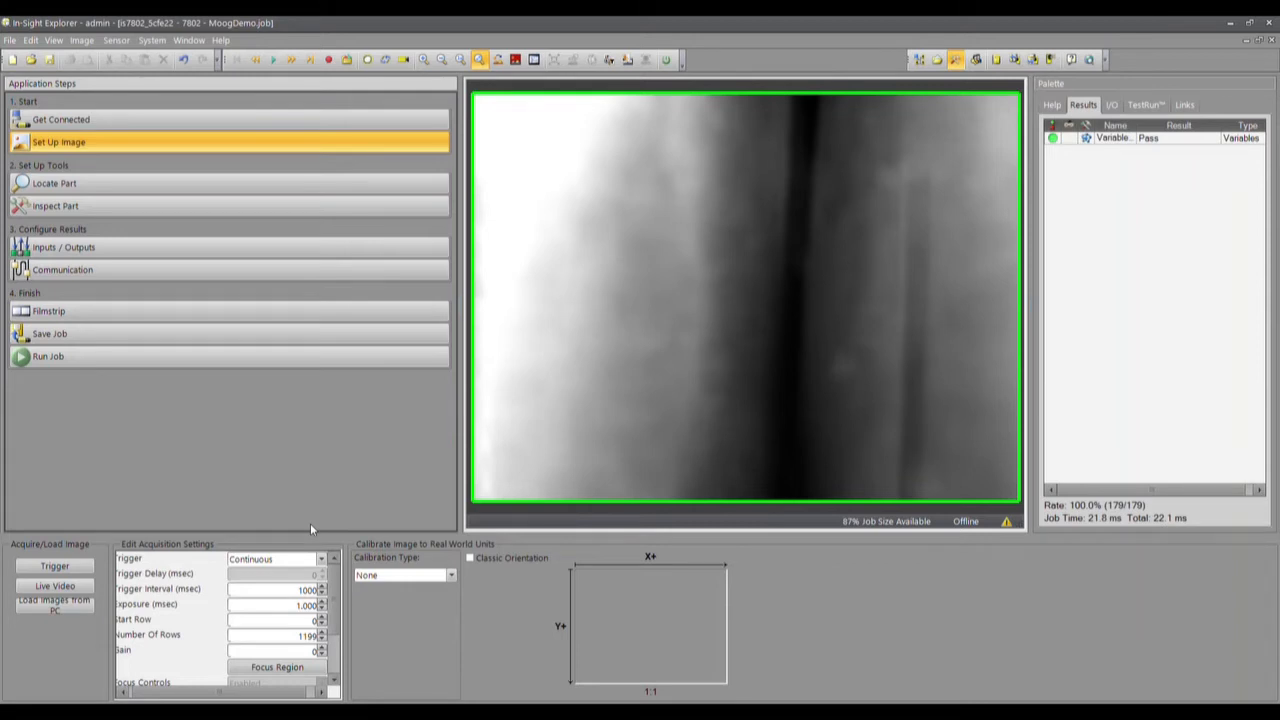
Find the Variables tool among the Math & Logic inspection tools and open the existing Variables_1 tool to review its integer variable
click(165, 211)
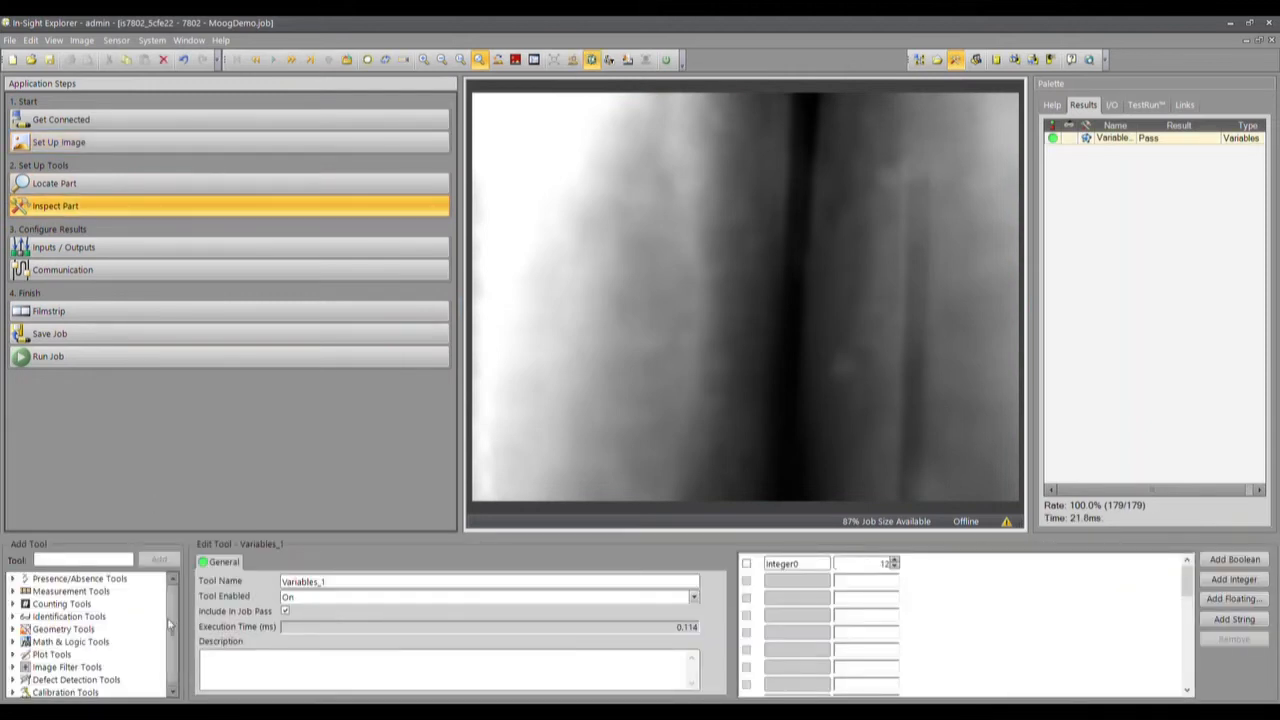
click(13, 642)
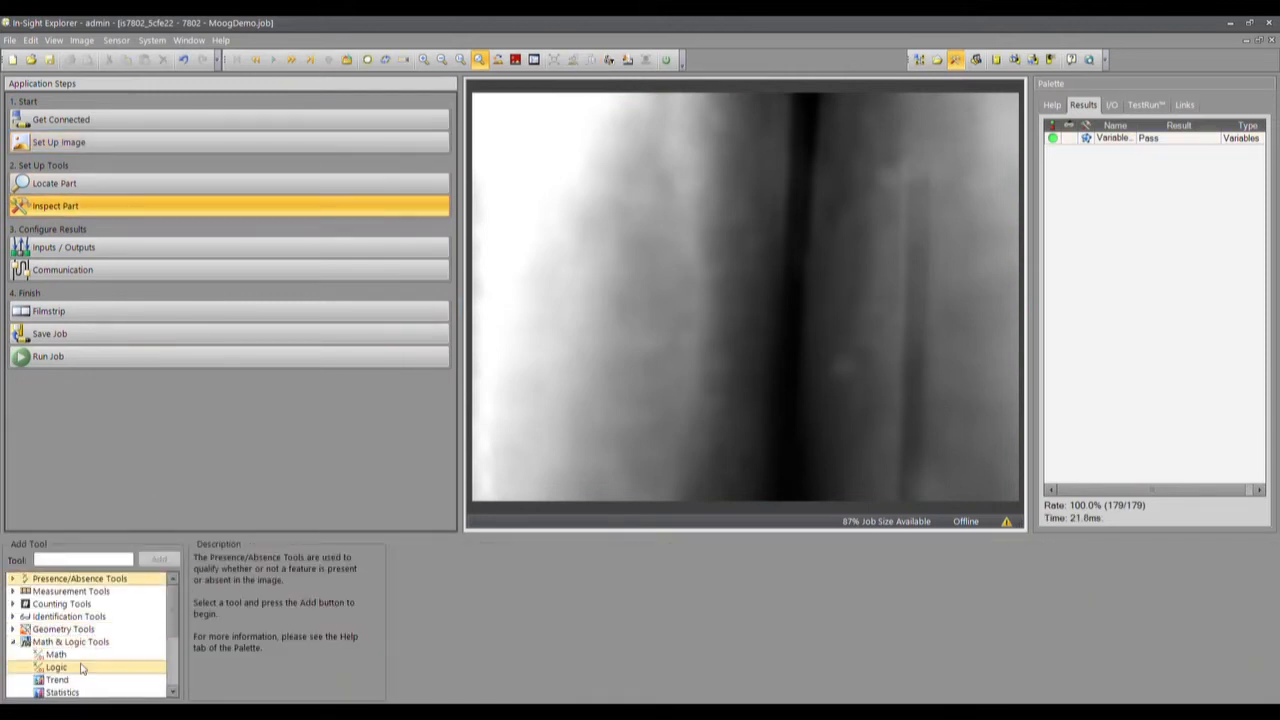
scroll(90, 668, down, 3)
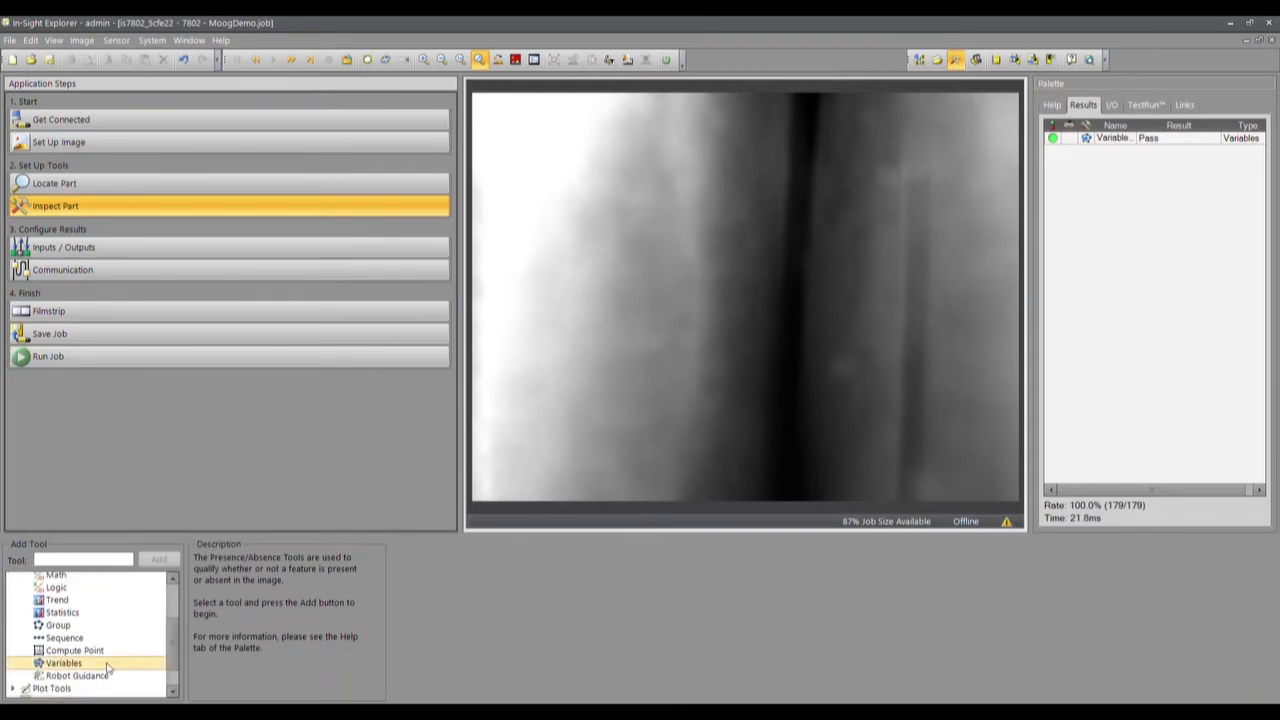
click(107, 665)
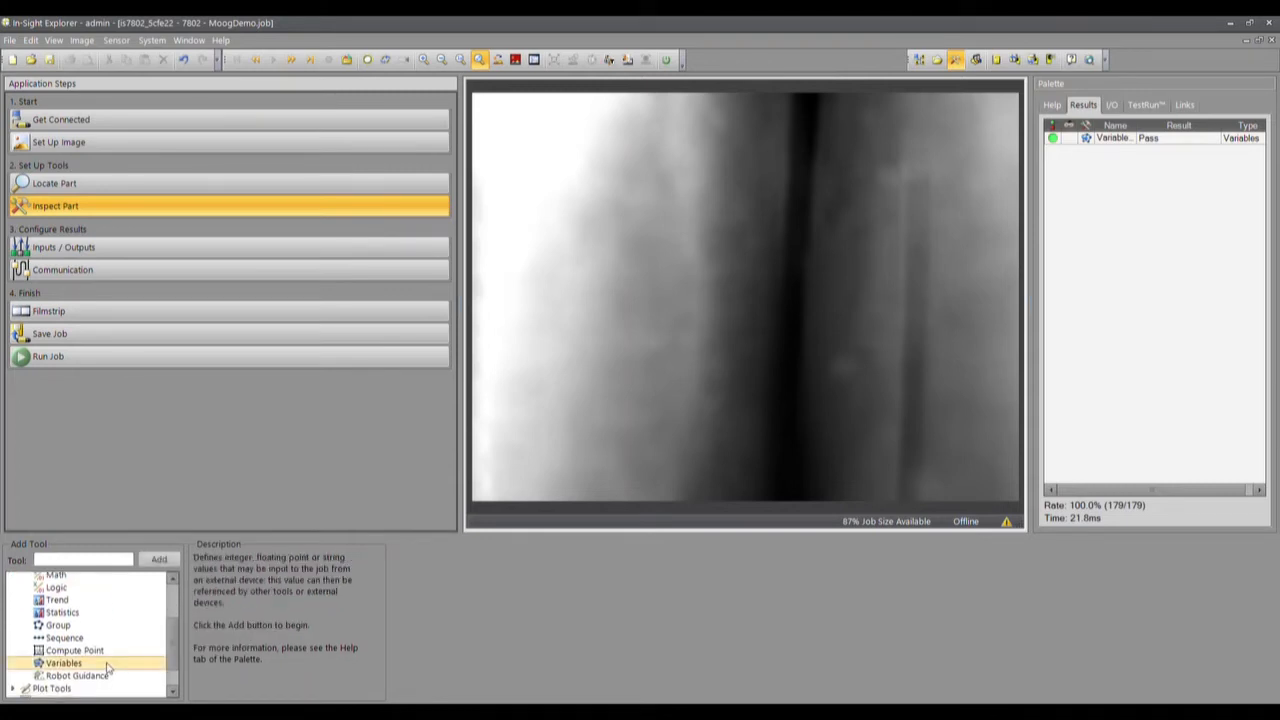
click(1112, 143)
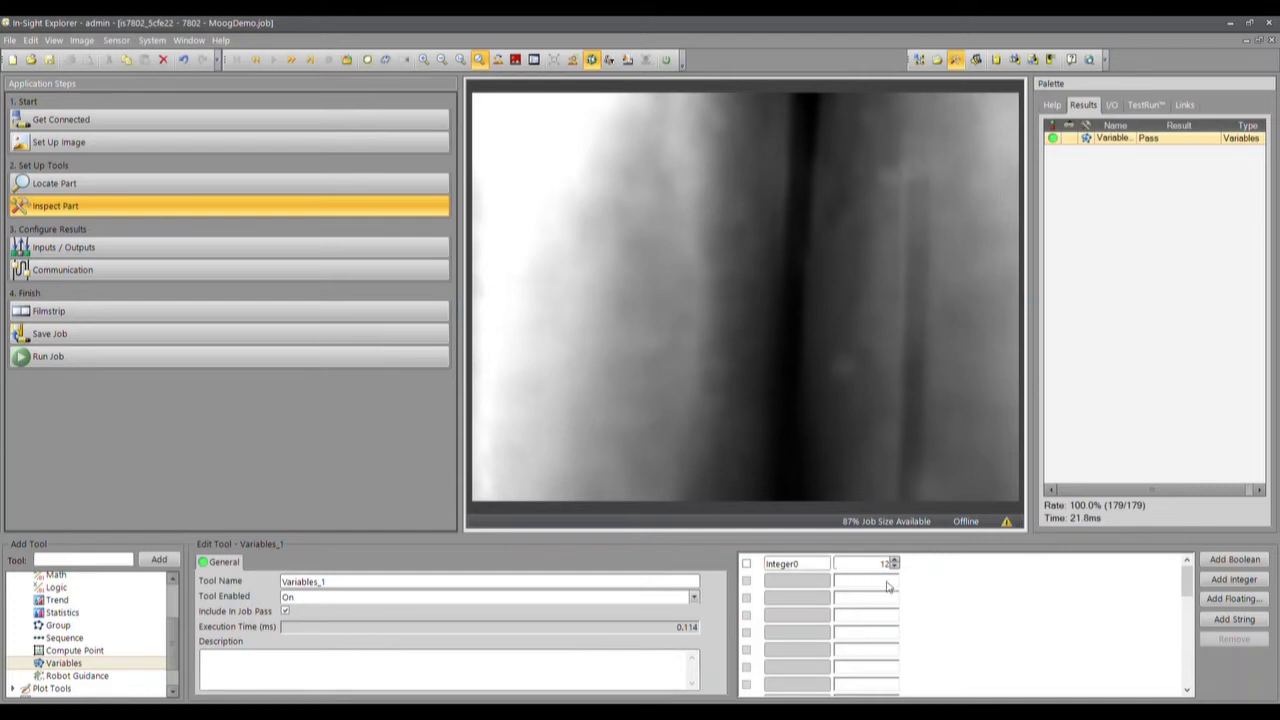
Review the Serial Text device's serial port settings and its formatted output string in the communication setup
click(171, 275)
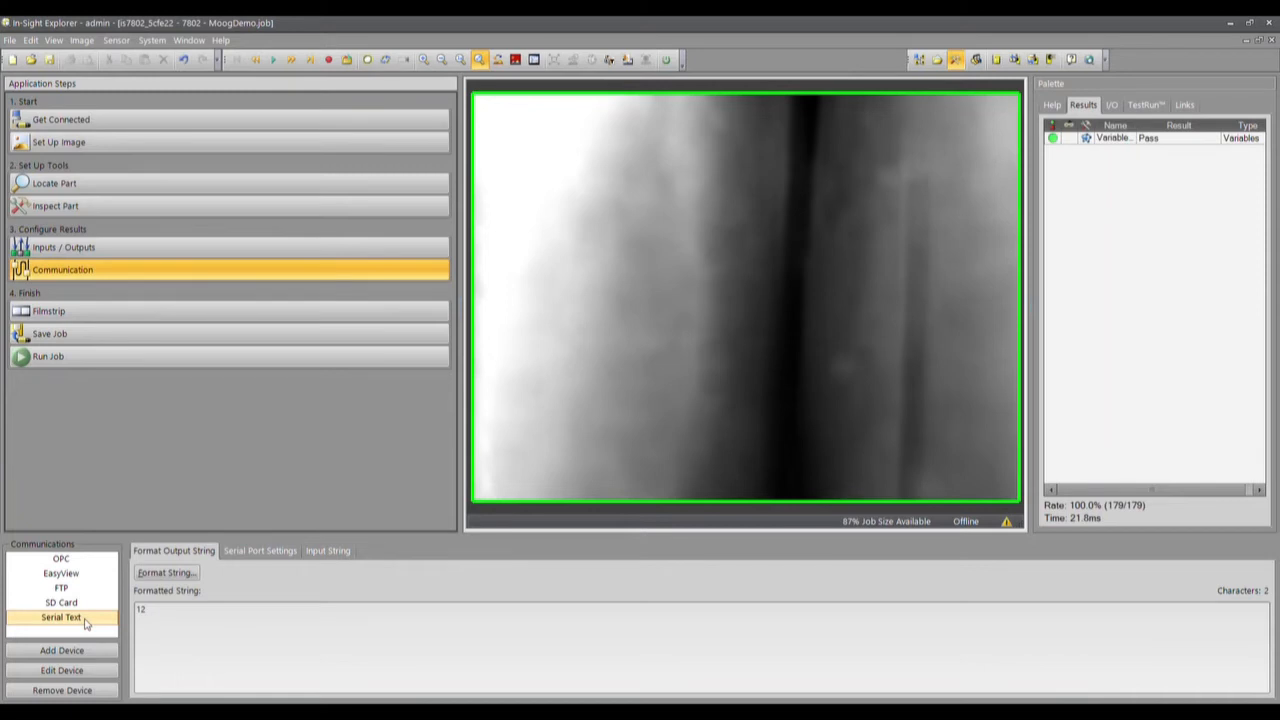
click(252, 553)
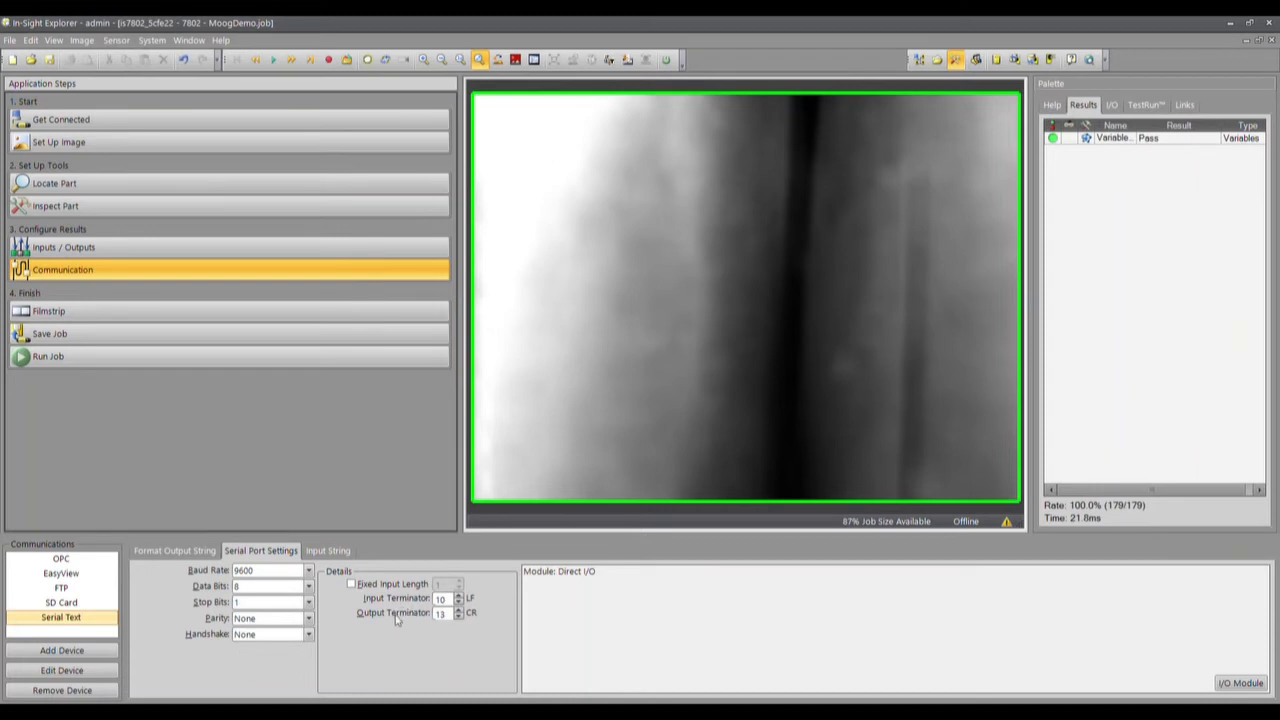
click(165, 553)
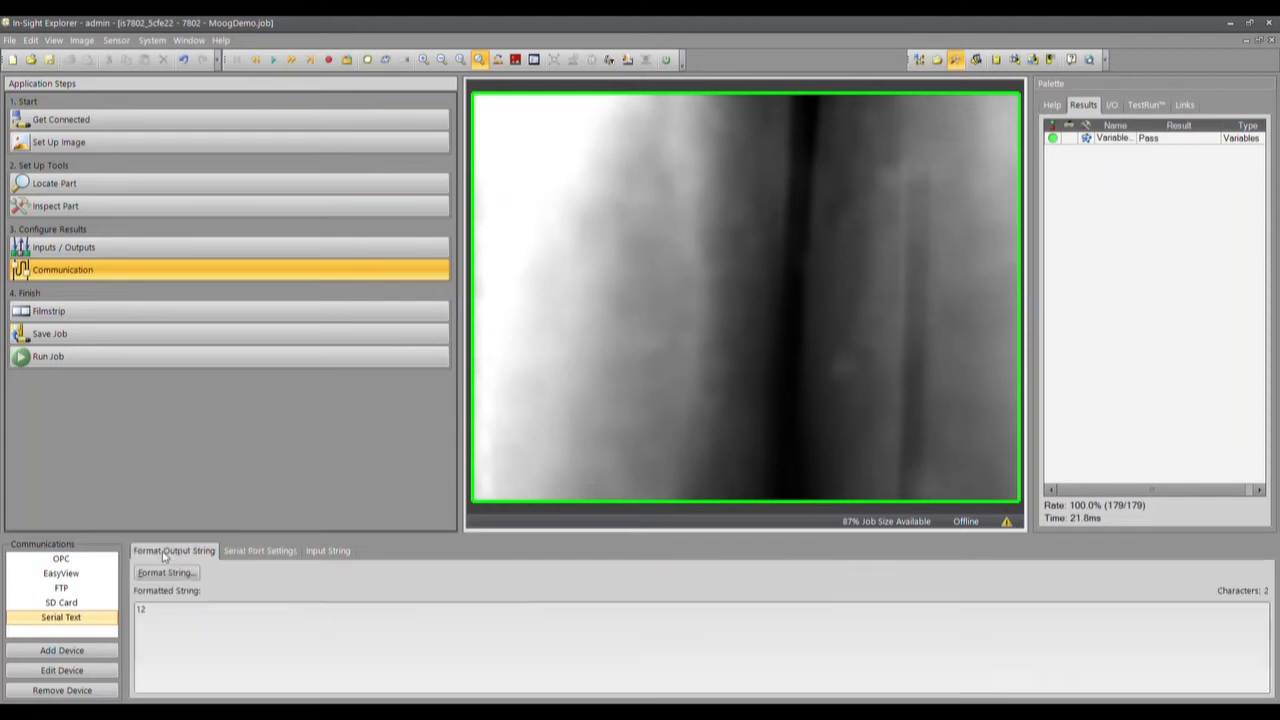
Examine the output string format and where Variables_1.Integer0 is chosen as output data, leaving the dialogs without changes
click(166, 573)
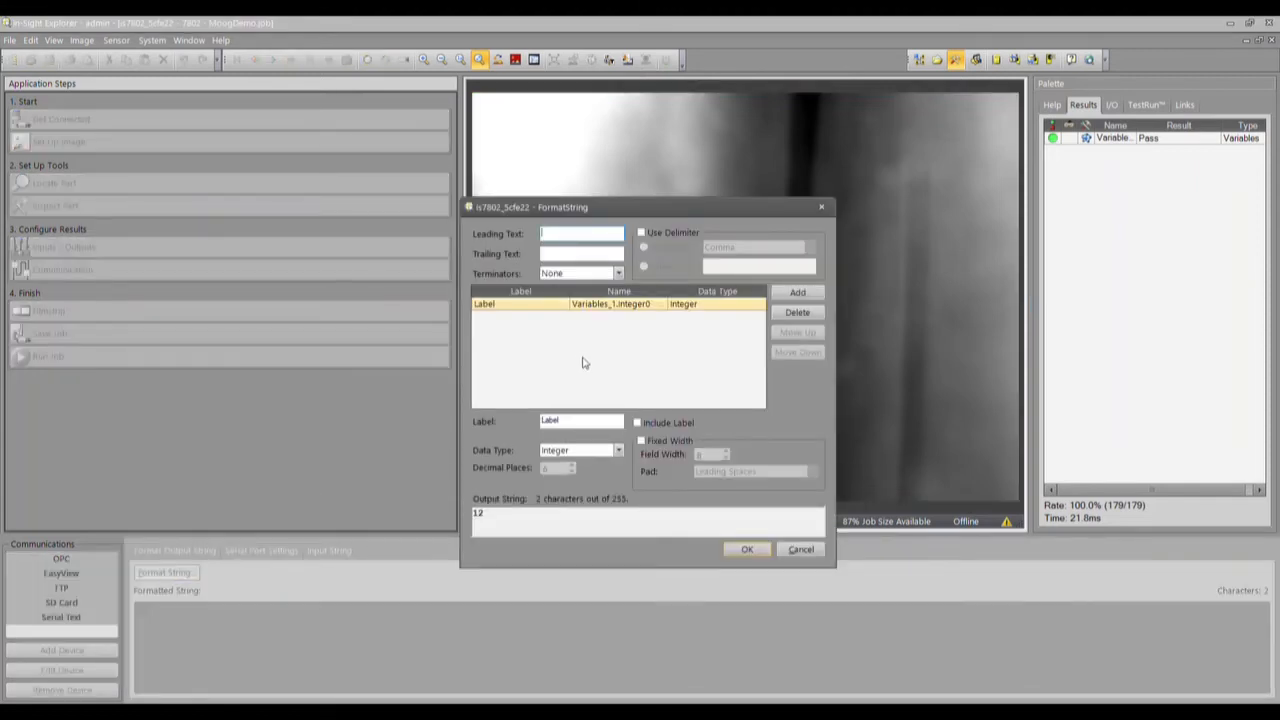
click(800, 292)
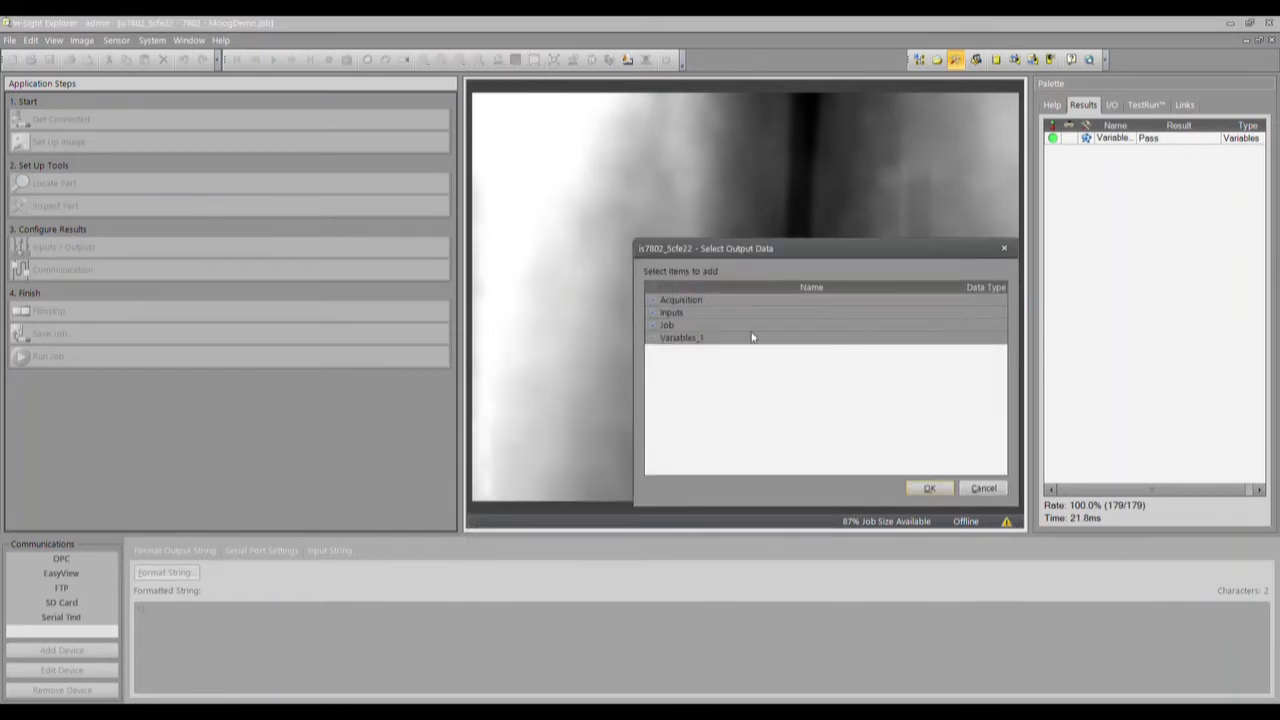
click(653, 339)
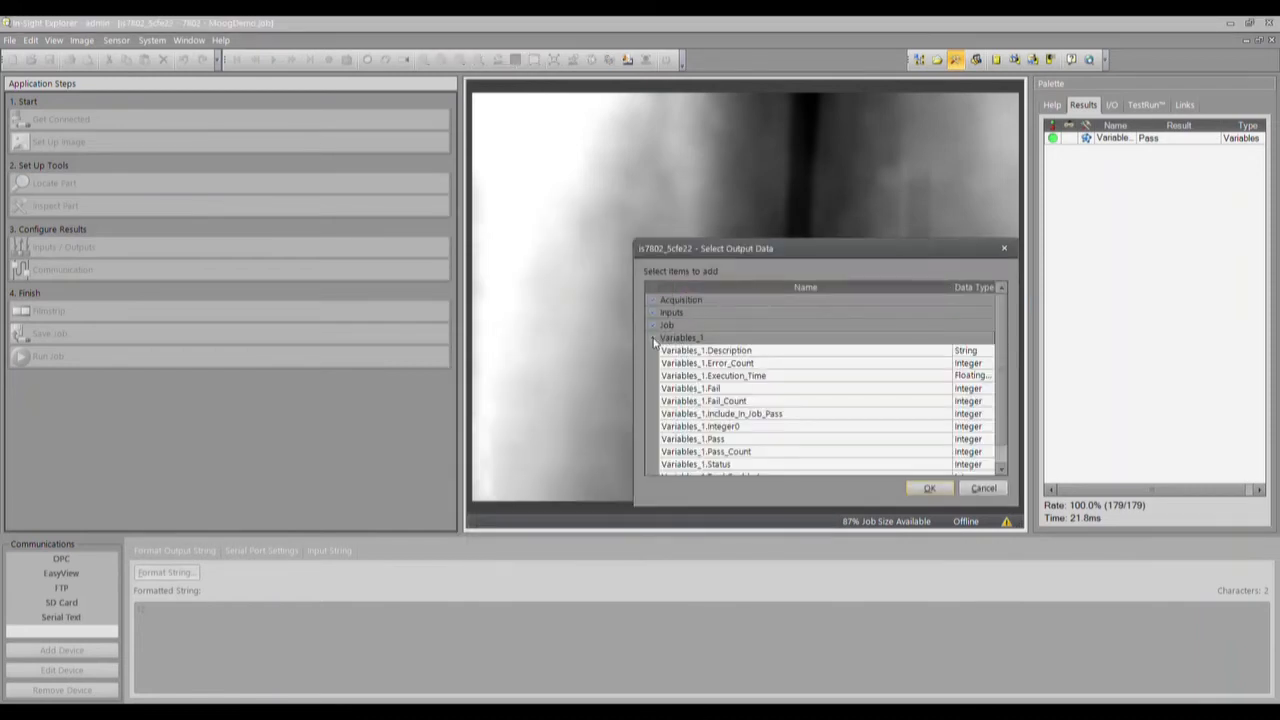
click(771, 429)
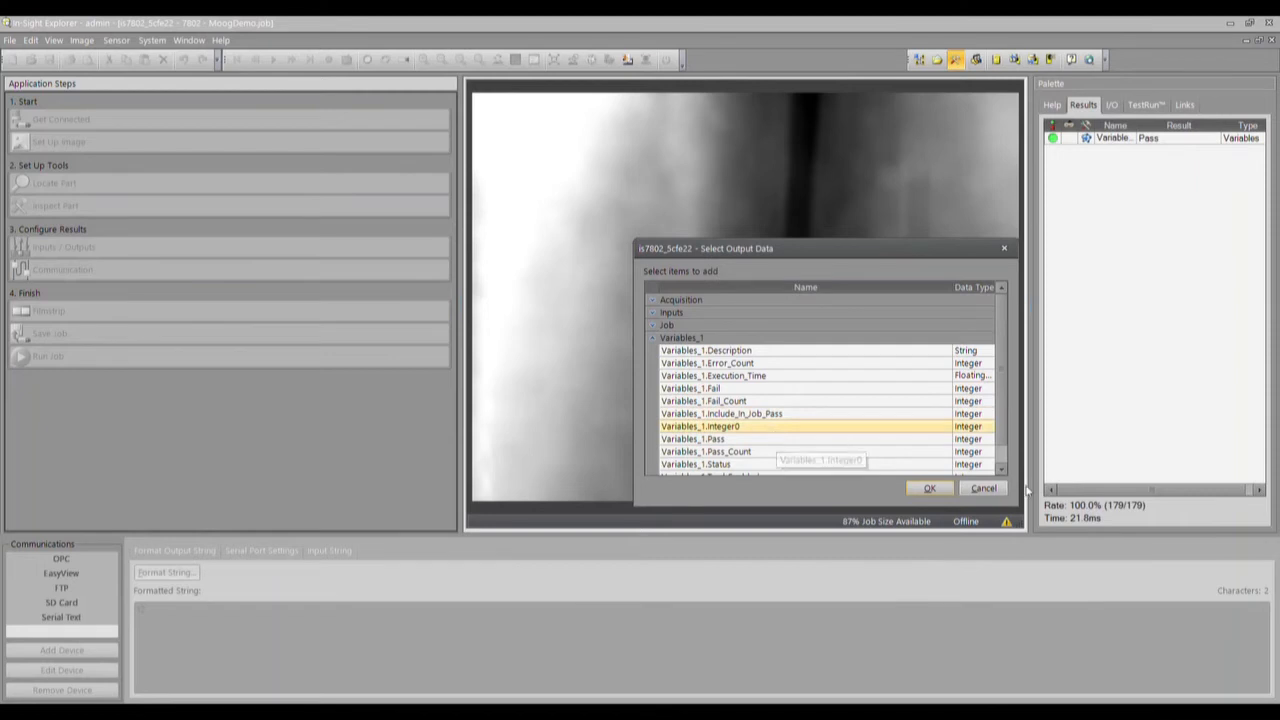
click(984, 488)
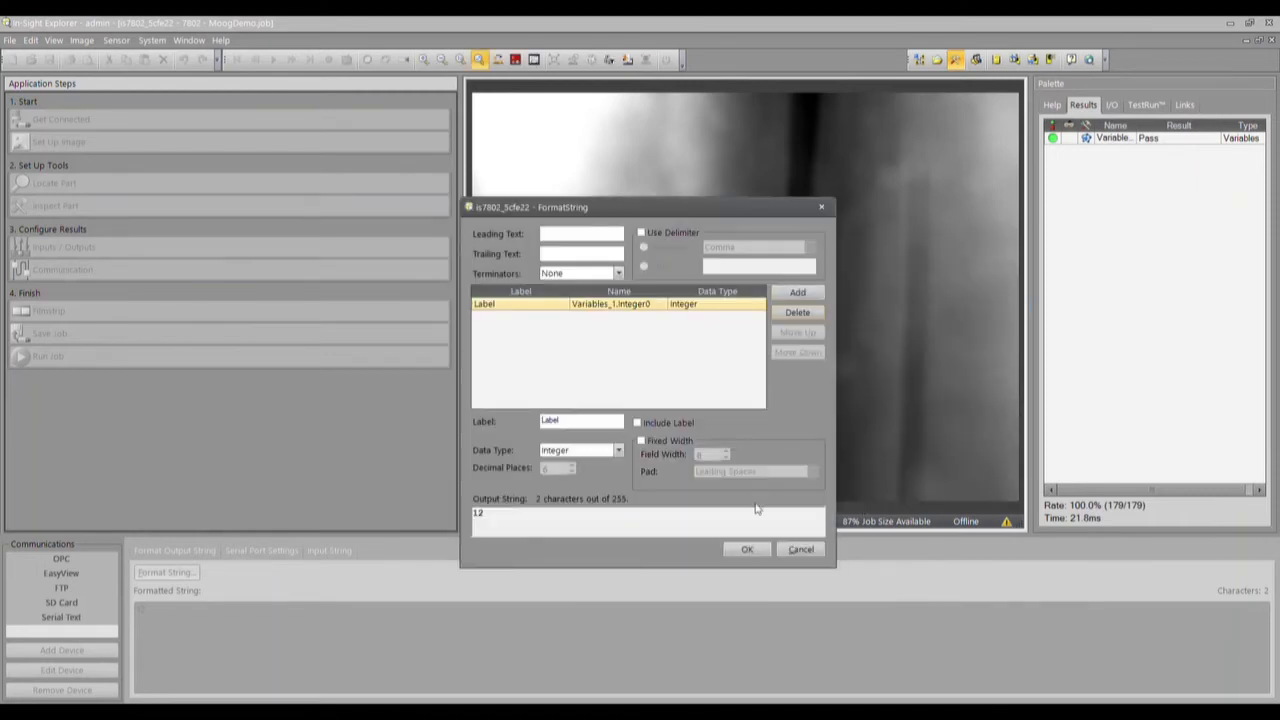
double_click(478, 513)
click(797, 551)
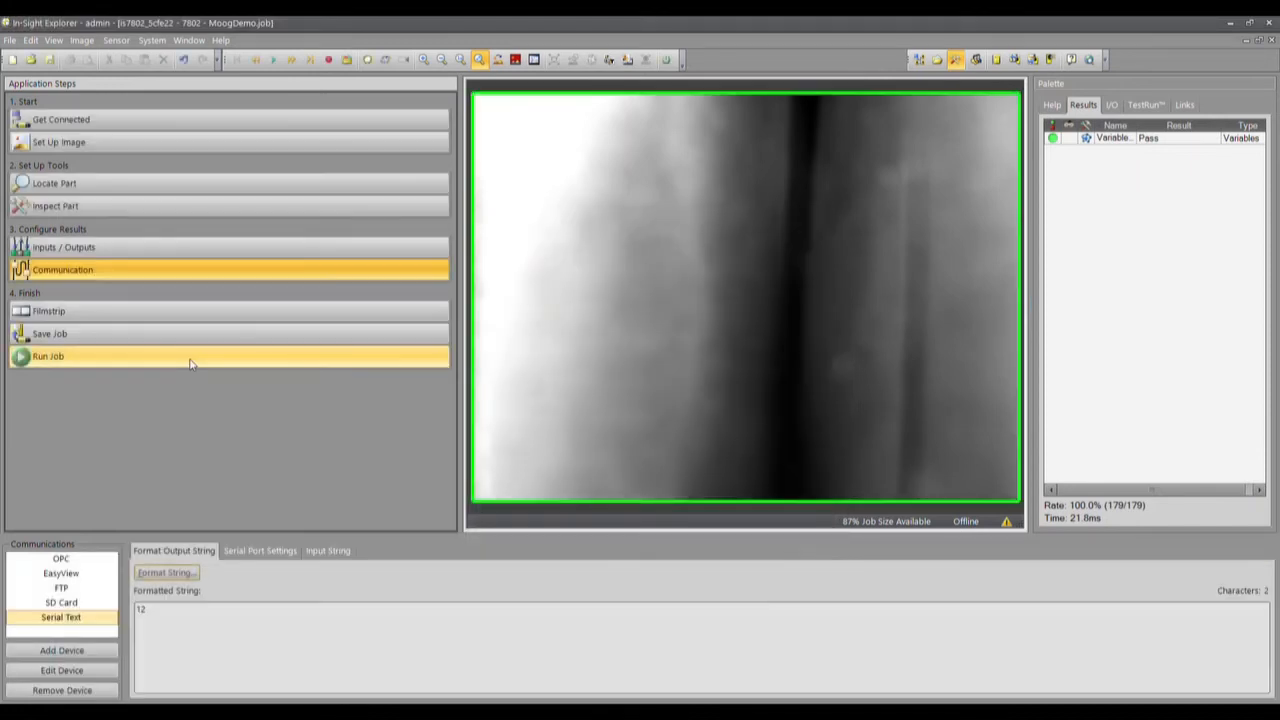
View the job's save and startup options, and bring the SmartMotor Interface window with RecieveTest.sms into view
click(135, 343)
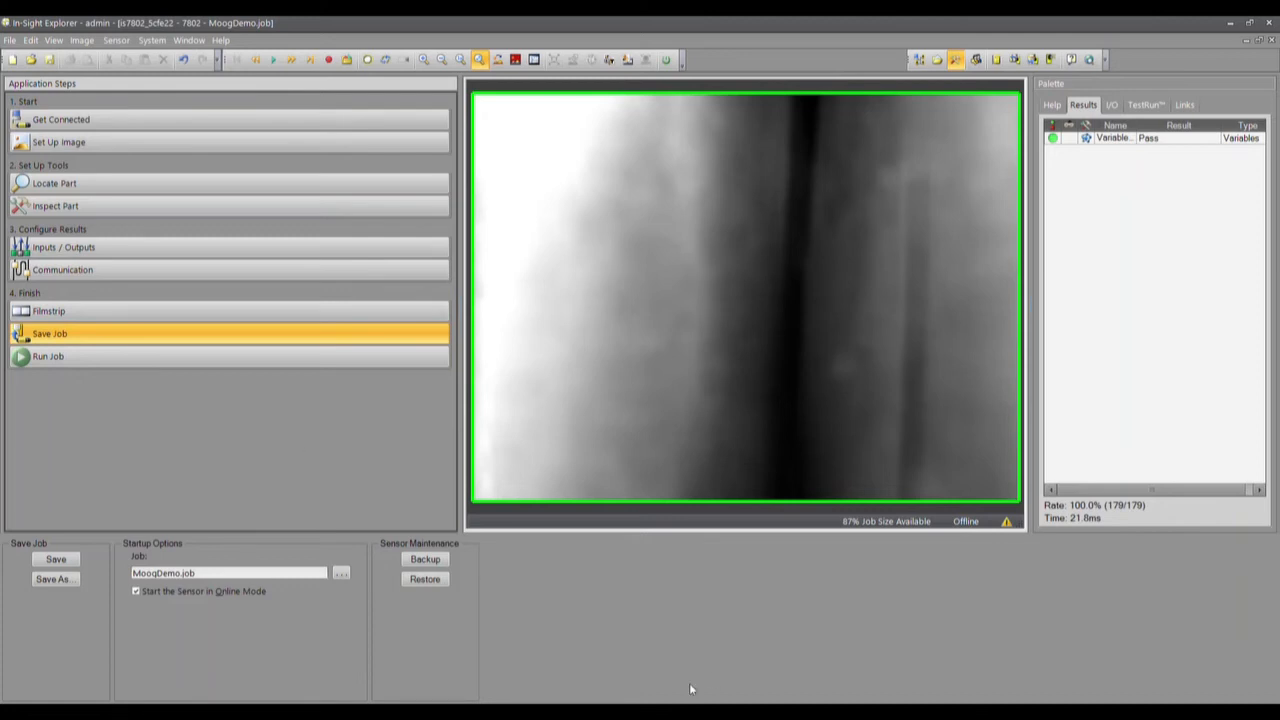
click(650, 712)
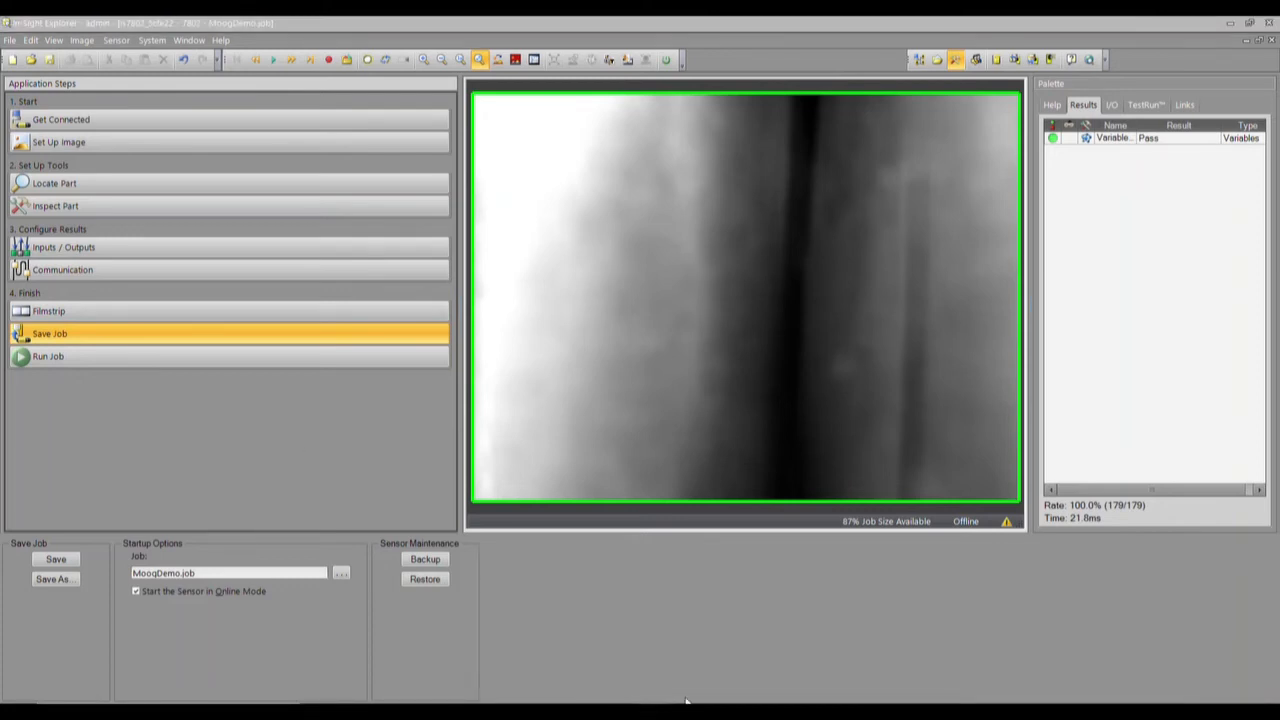
drag(614, 0, 831, 77)
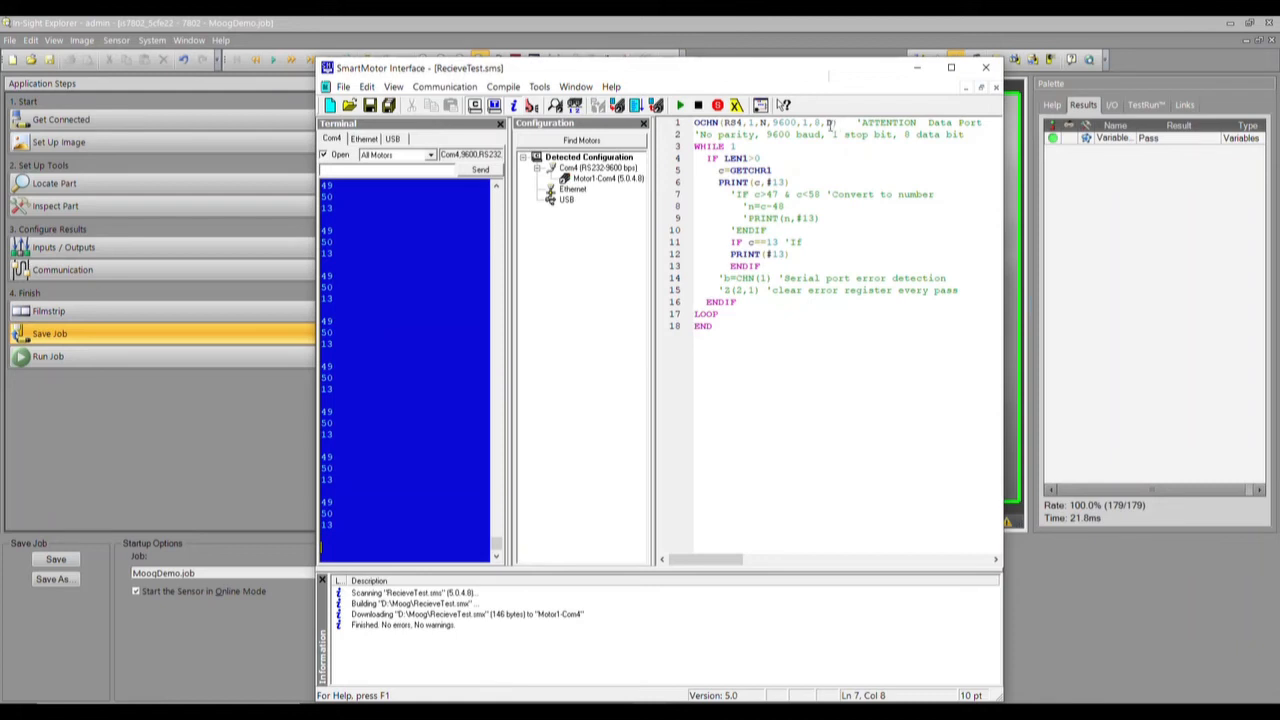
Examine the OCHN channel parameters in RecieveTest.sms and the loop lines that check, read and print incoming characters
double_click(736, 122)
click(750, 122)
double_click(754, 122)
double_click(780, 122)
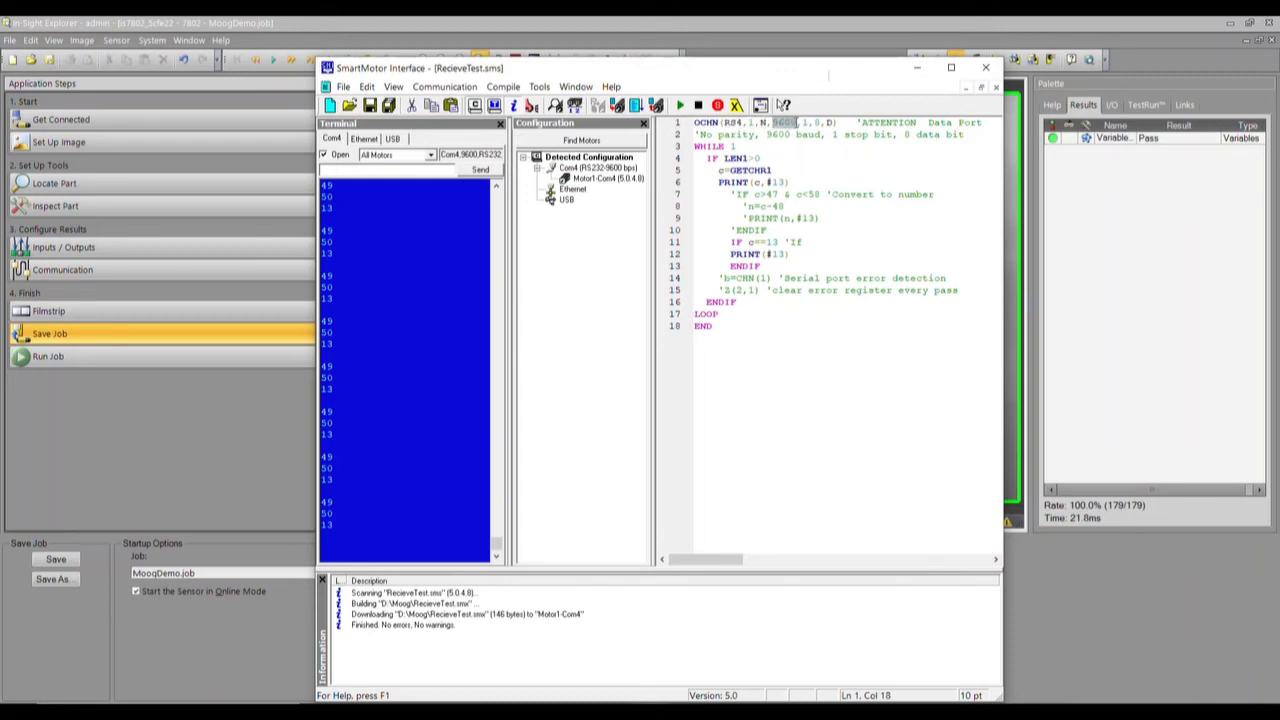
double_click(807, 122)
double_click(816, 122)
double_click(829, 122)
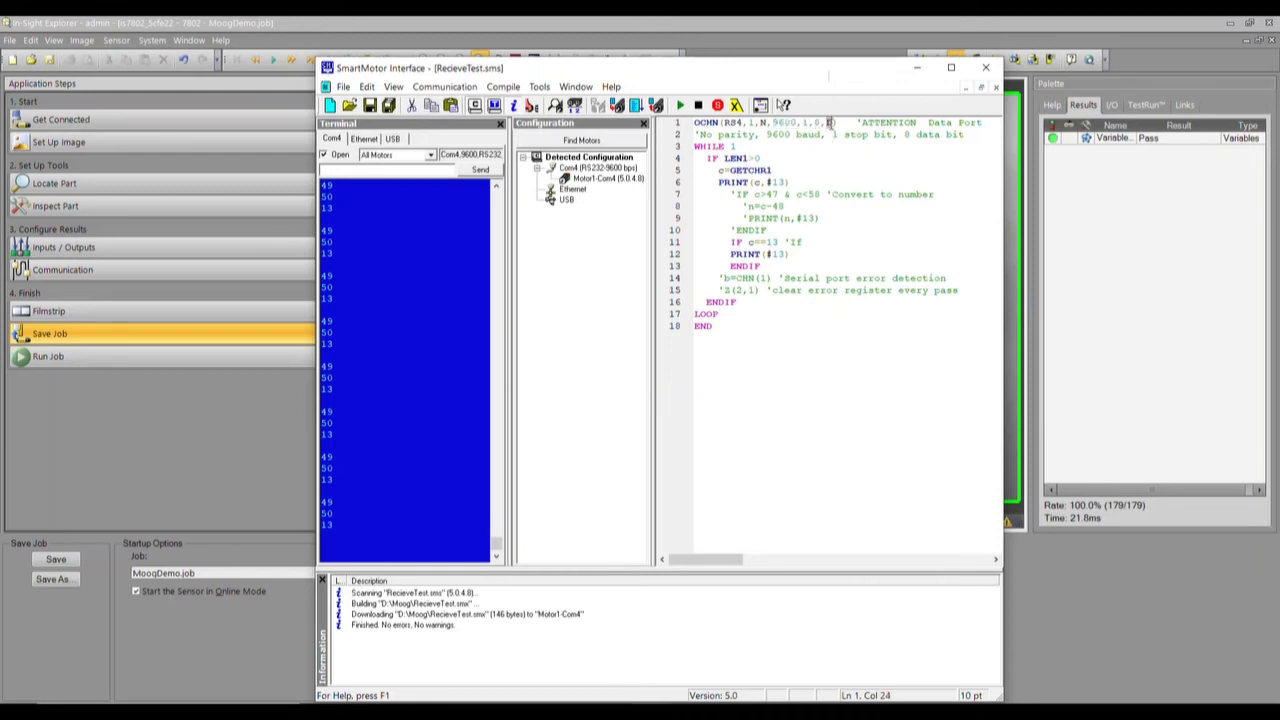
click(840, 134)
double_click(742, 158)
drag(730, 170, 778, 190)
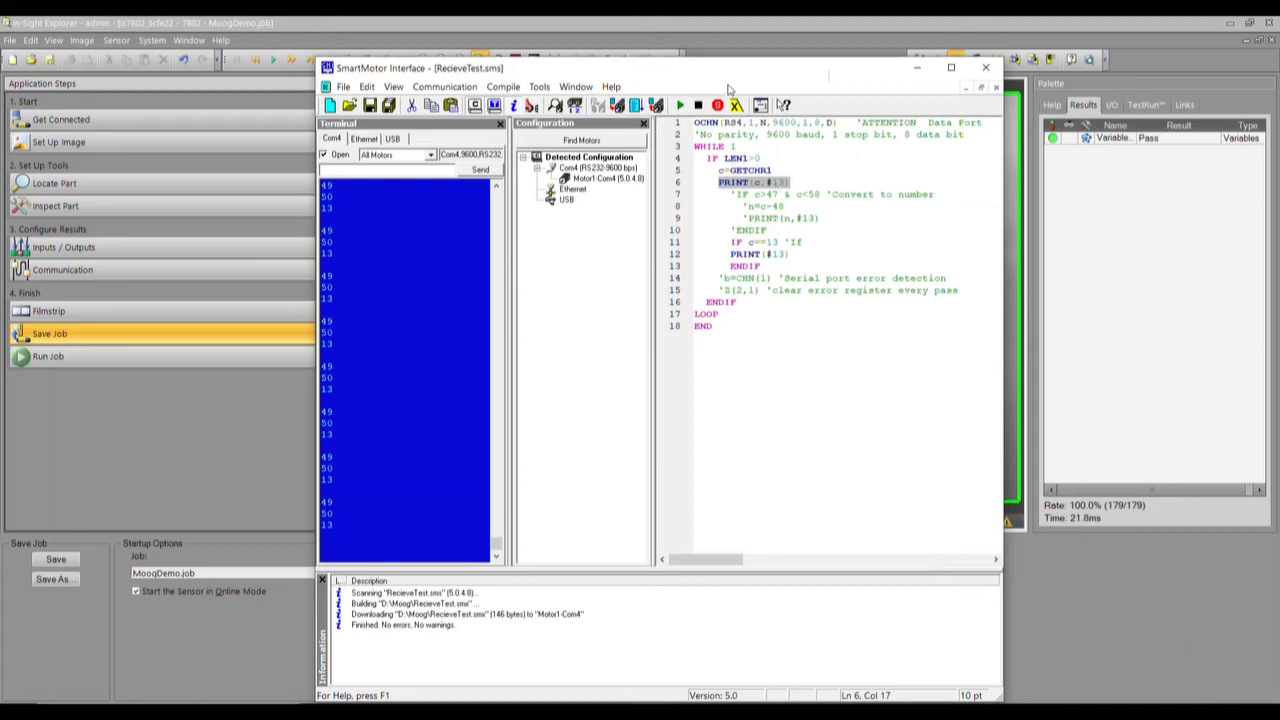
Move the SmartMotor Interface window out of the way and put the In-Sight sensor online
drag(727, 72, 410, 0)
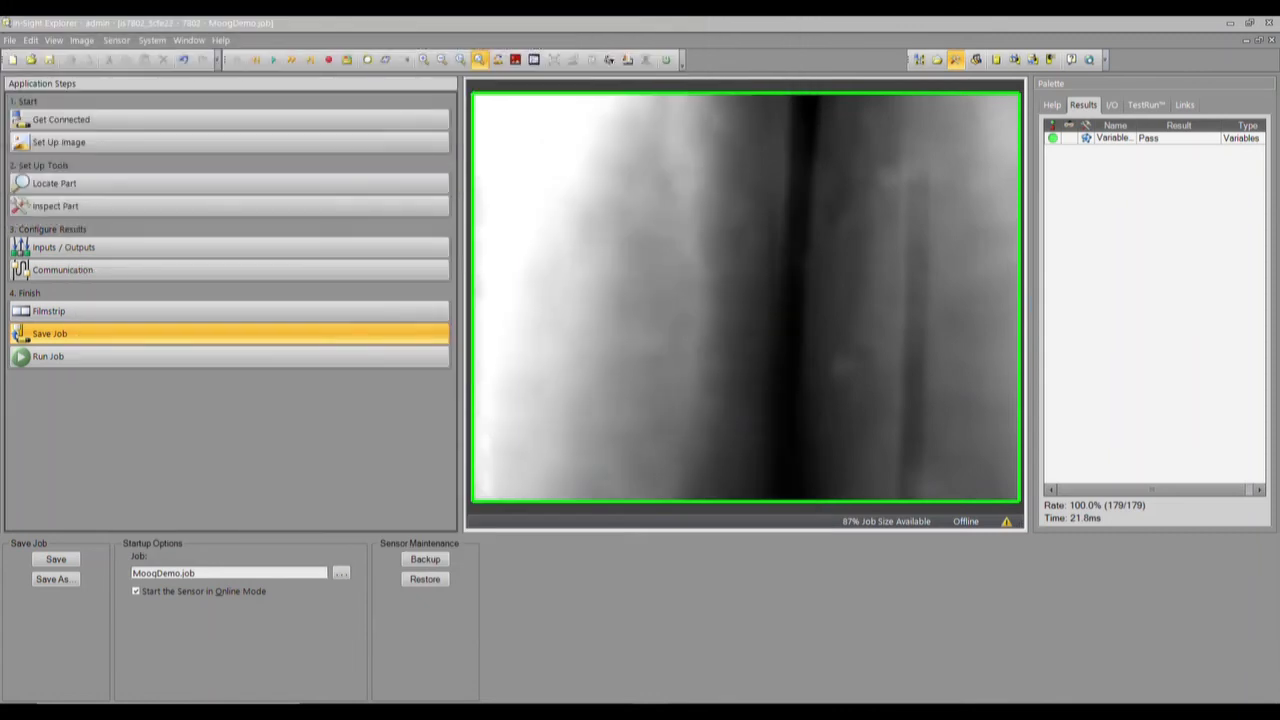
click(670, 65)
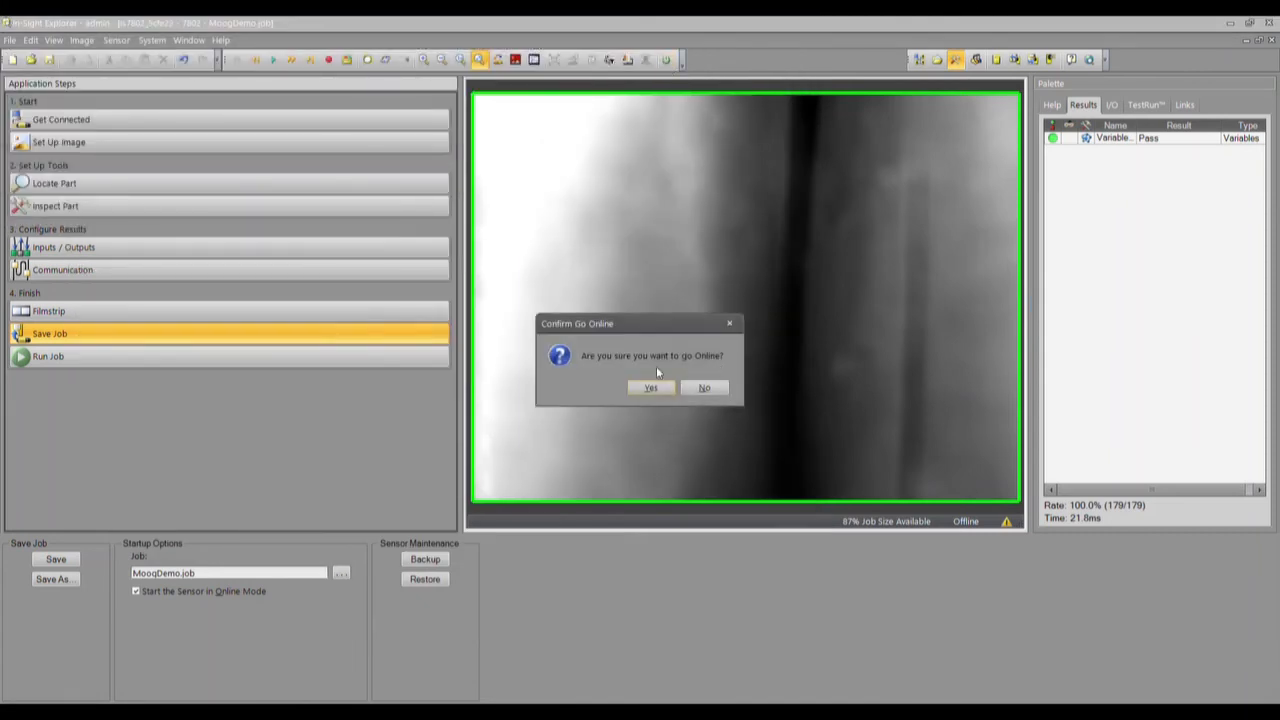
click(655, 389)
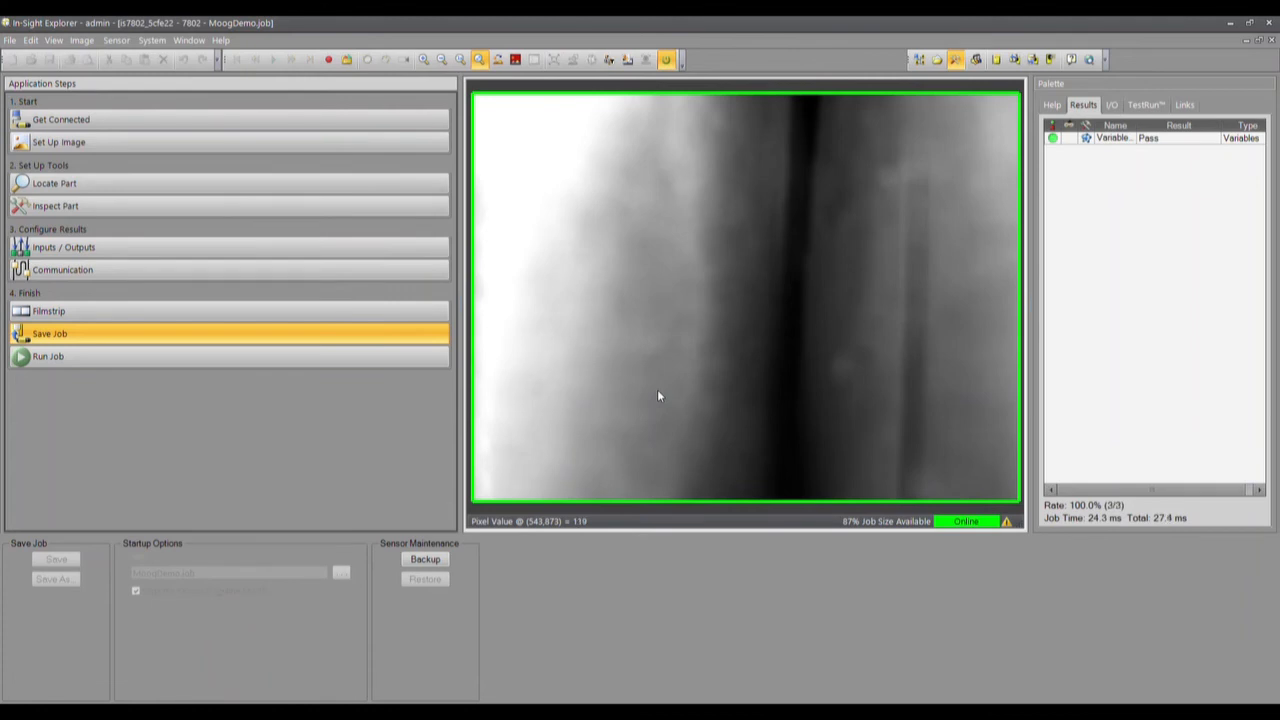
Bring back the SmartMotor Interface window and examine the latest characters arriving in the Com4 terminal
drag(649, 0, 735, 65)
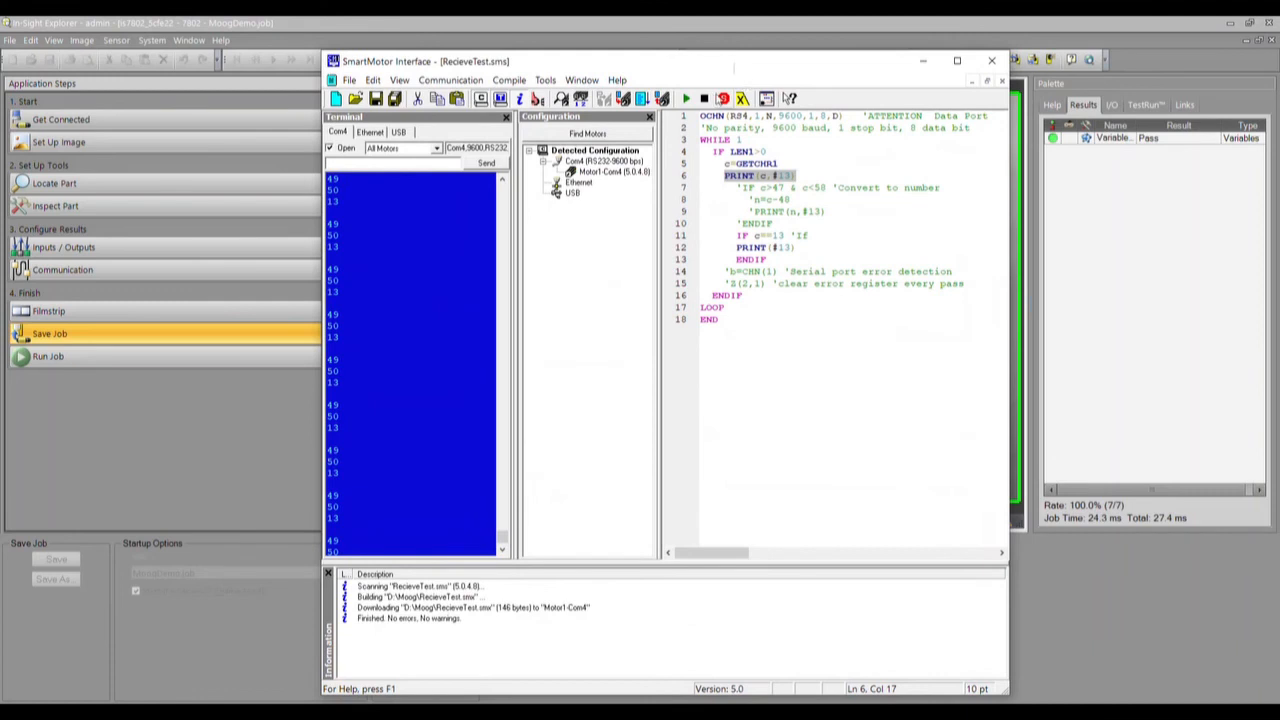
click(503, 550)
click(503, 550)
click(503, 551)
click(503, 552)
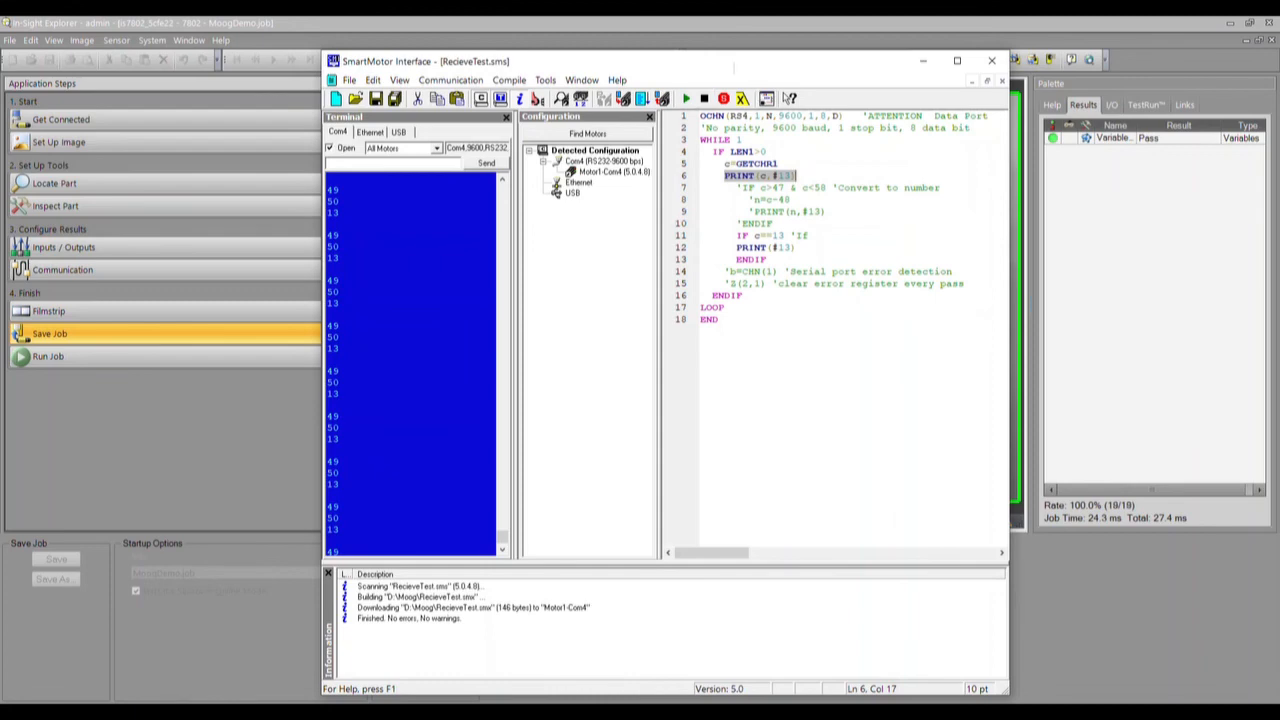
Look up decimal codes 49 and 50 in the RapidTables ASCII table, and minimize the browser and SmartMotor Interface windows
drag(1129, 0, 1069, 50)
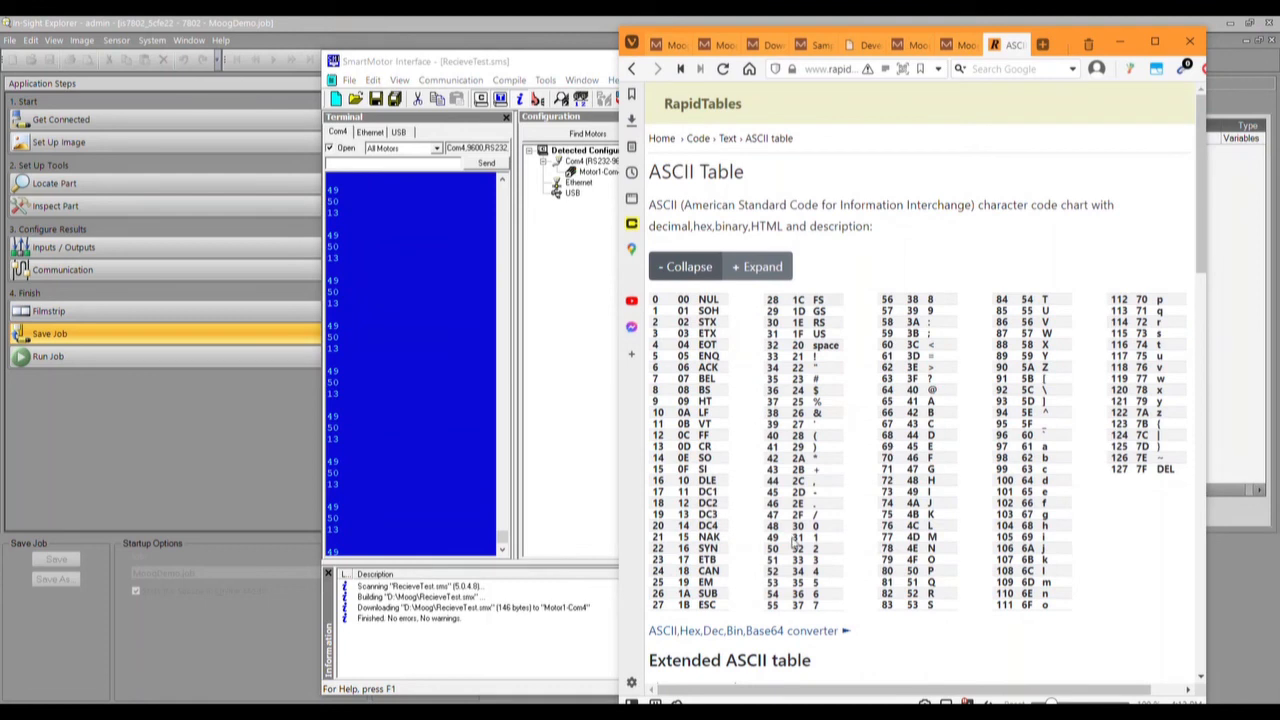
double_click(815, 538)
drag(768, 551, 817, 549)
click(1122, 47)
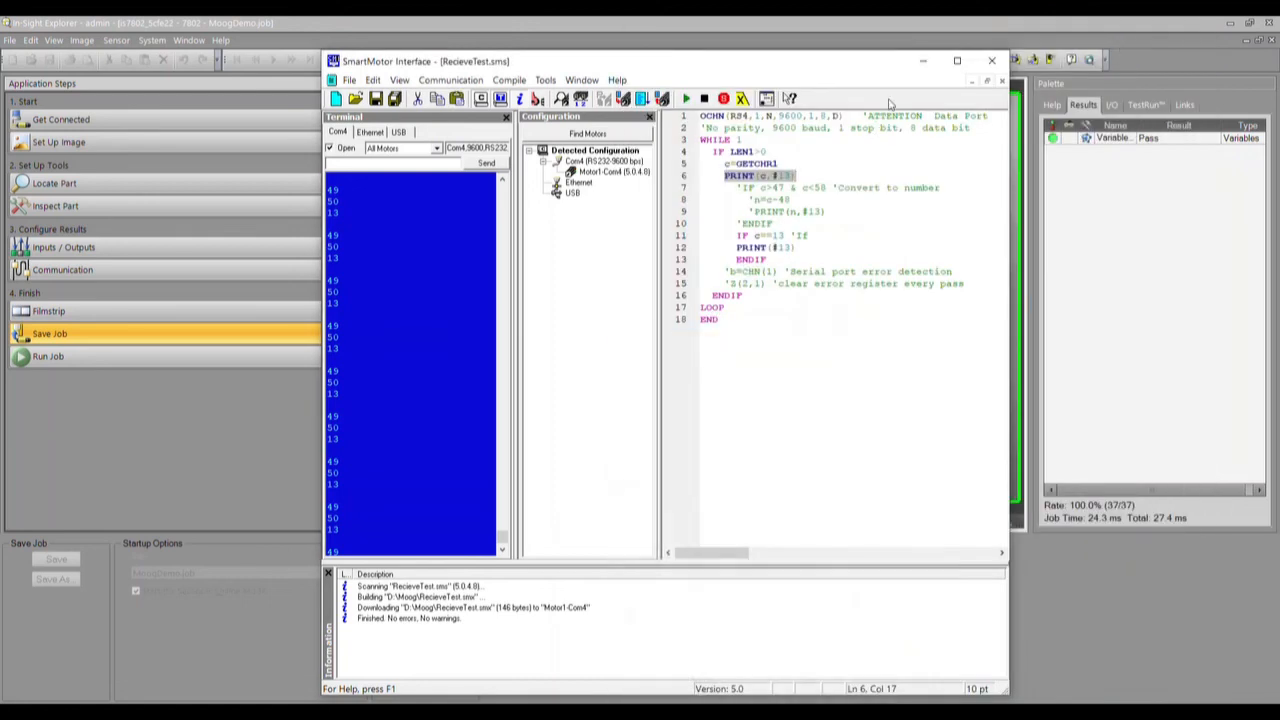
click(922, 62)
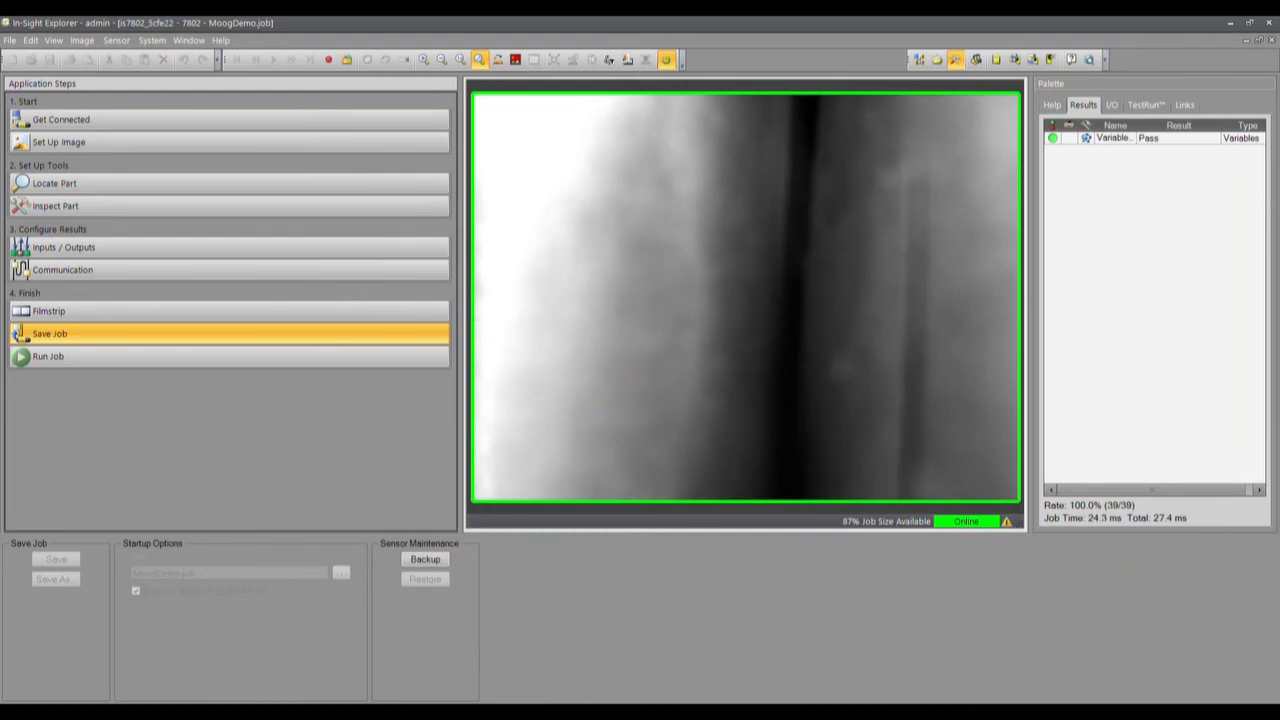